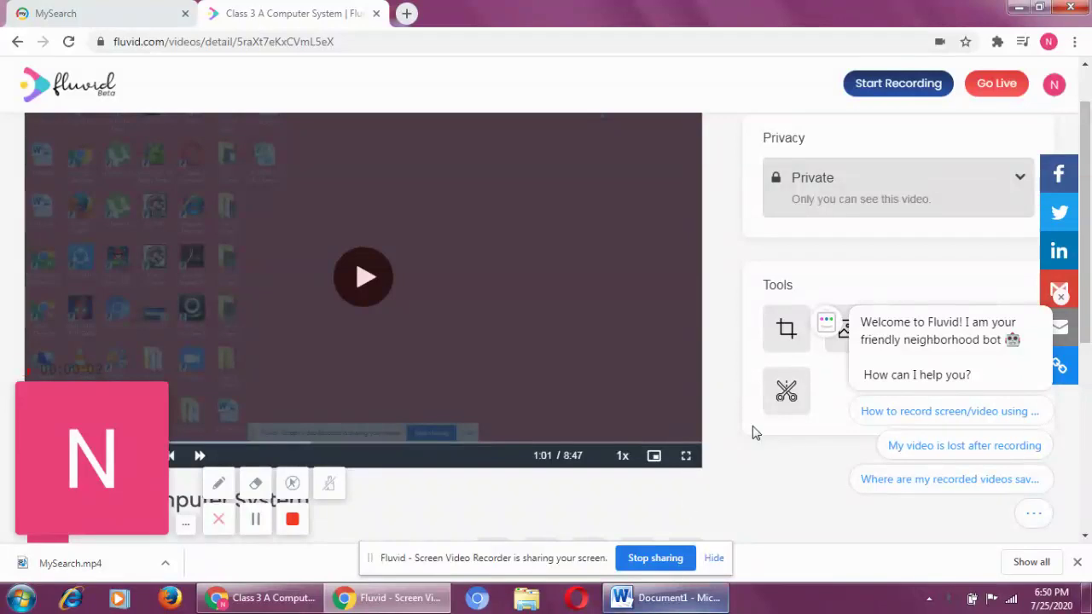
# Step: Bring the Word window Document1 in front of the browser
pyautogui.click(651, 601)
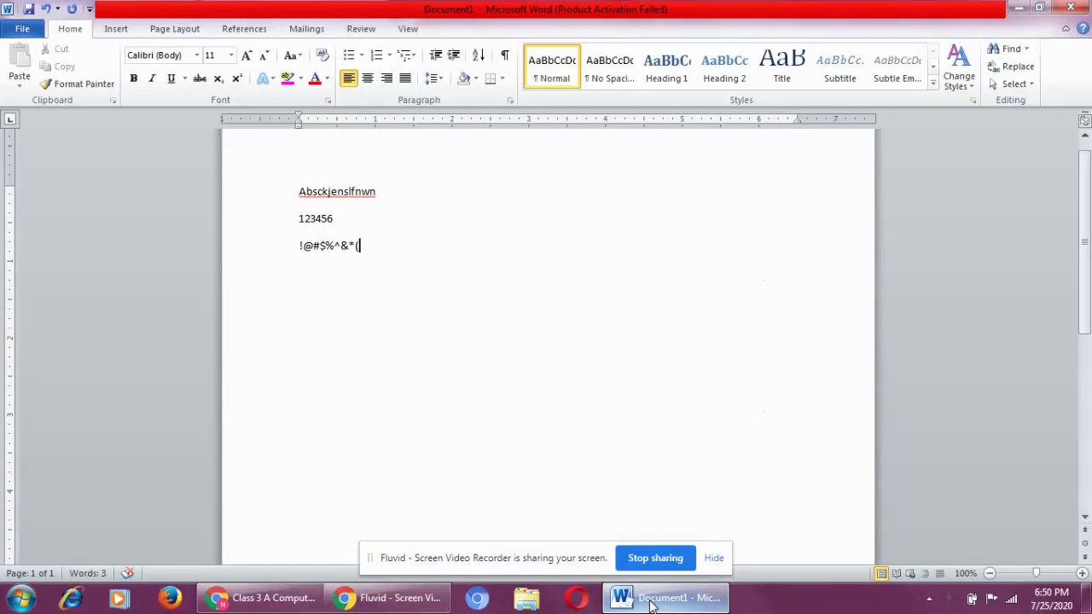
# Step: Delete the three sample text lines and the typed 78, leaving Document1 blank, then minimize Word
pyautogui.press('BackSpace')
pyautogui.press('BackSpace')
pyautogui.press('BackSpace')
pyautogui.press('BackSpace')
pyautogui.press('BackSpace')
pyautogui.press('BackSpace')
pyautogui.press('BackSpace')
pyautogui.press('BackSpace')
pyautogui.press('BackSpace')
pyautogui.press('BackSpace')
pyautogui.press('BackSpace')
pyautogui.press('BackSpace')
pyautogui.press('BackSpace')
pyautogui.press('BackSpace')
pyautogui.press('BackSpace')
pyautogui.press('BackSpace')
pyautogui.press('BackSpace')
pyautogui.press('BackSpace')
pyautogui.press('BackSpace')
pyautogui.press('BackSpace')
pyautogui.press('BackSpace')
pyautogui.press('BackSpace')
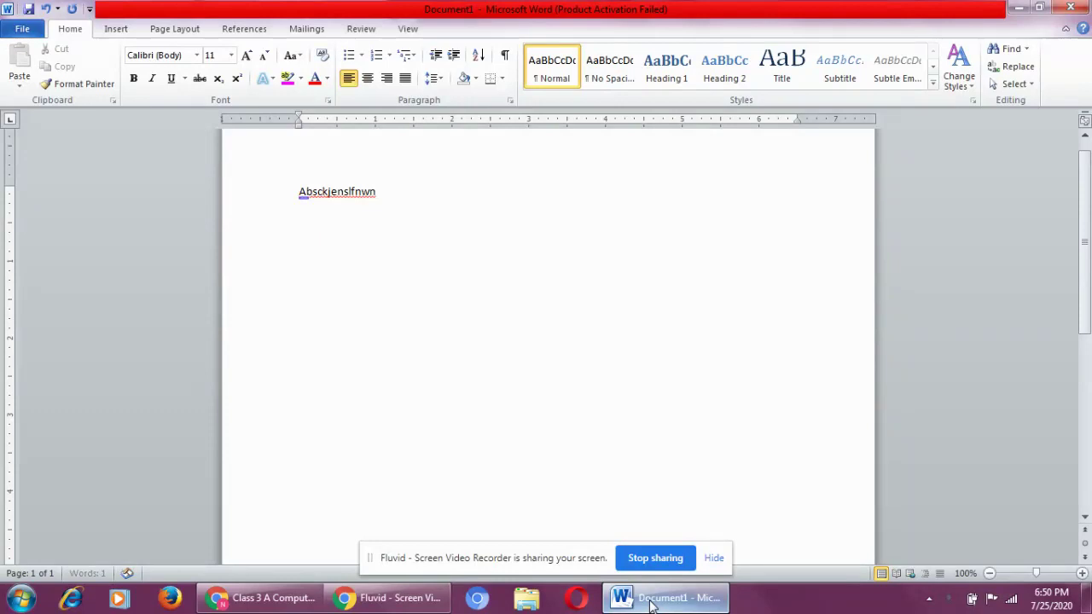
pyautogui.press('BackSpace')
pyautogui.press('BackSpace')
pyautogui.press('BackSpace')
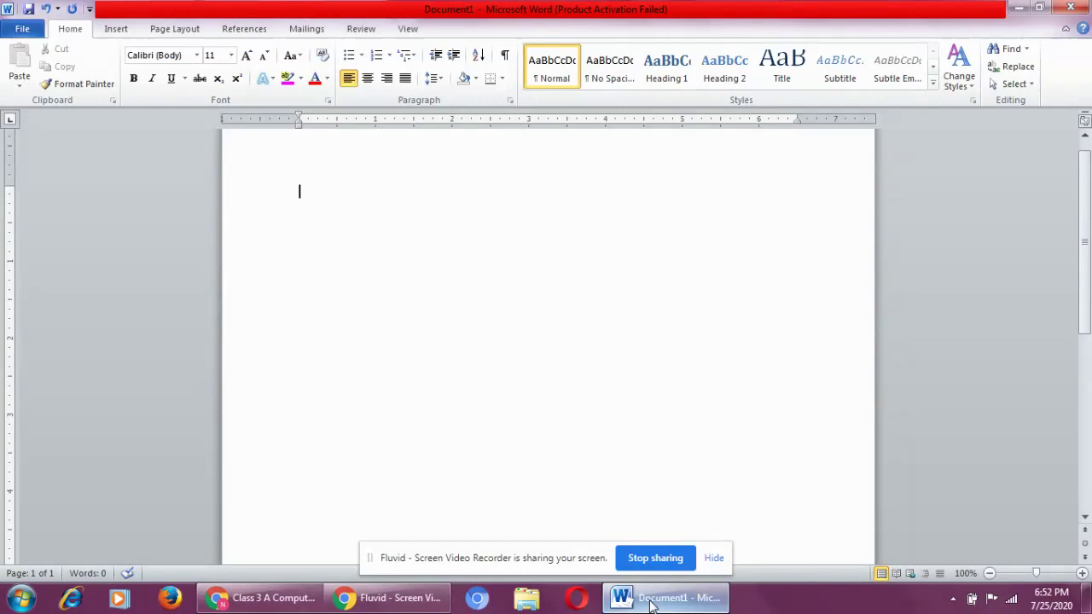
pyautogui.write('78')
pyautogui.press('BackSpace')
pyautogui.press('BackSpace')
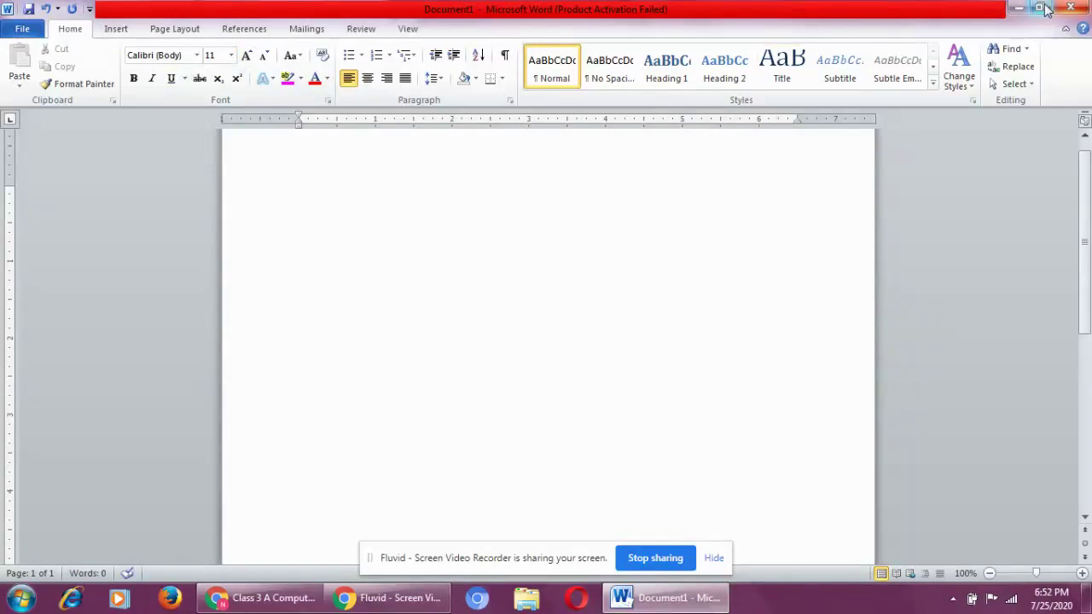
pyautogui.click(1015, 9)
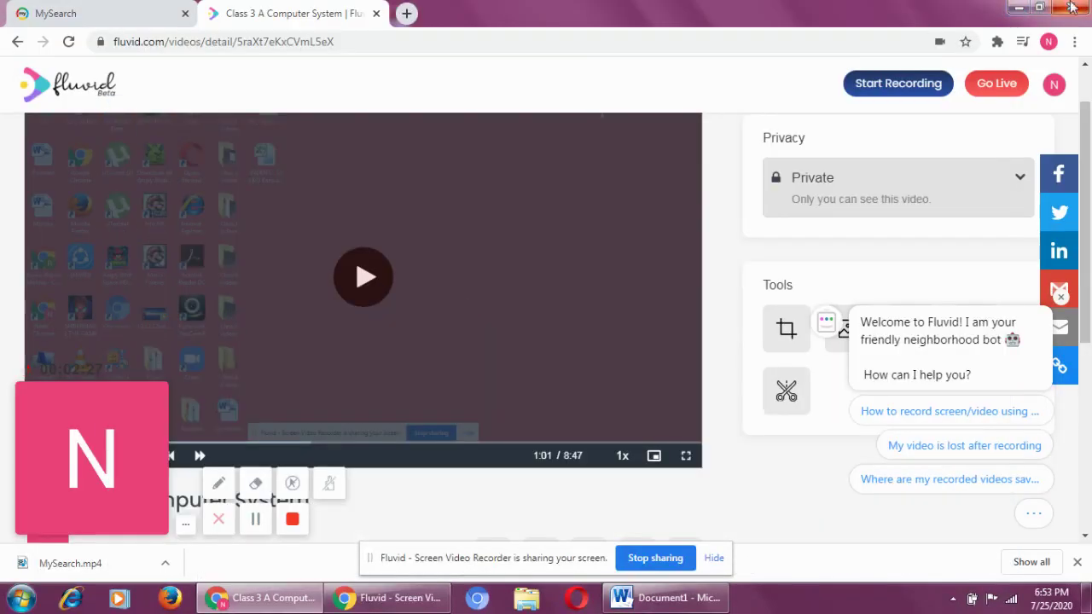
# Step: Minimize Chrome, start Calculator from the Start menu, and place its window top centre
pyautogui.click(1015, 8)
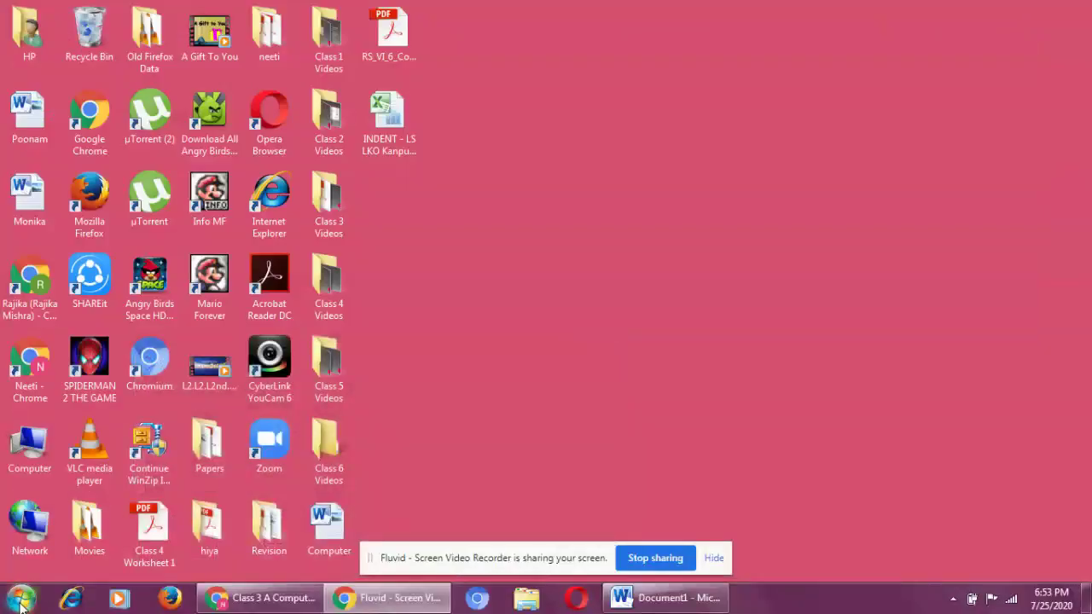
pyautogui.click(22, 601)
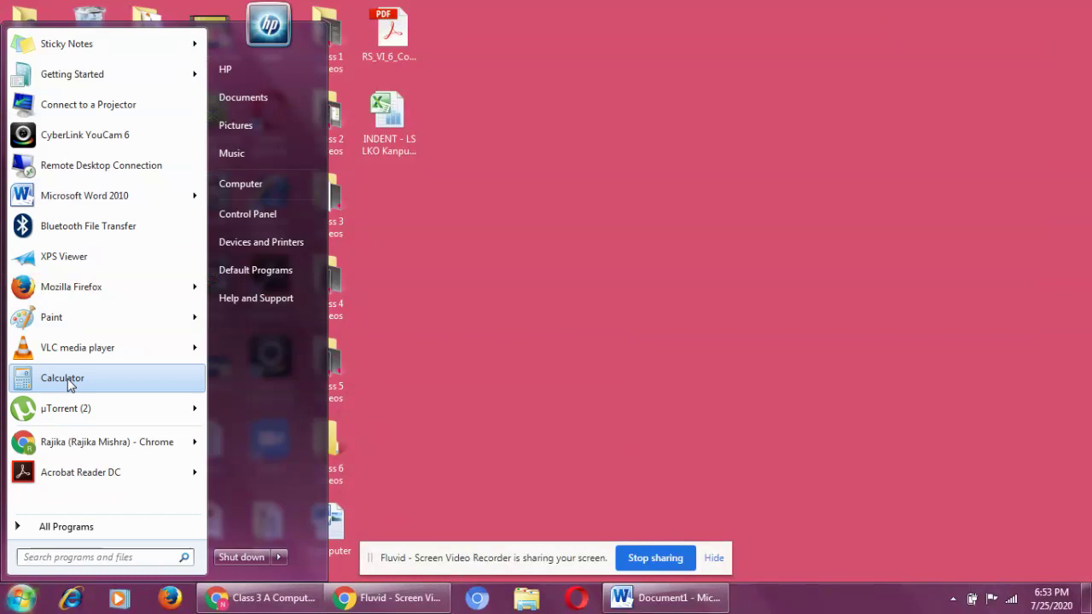
pyautogui.click(67, 380)
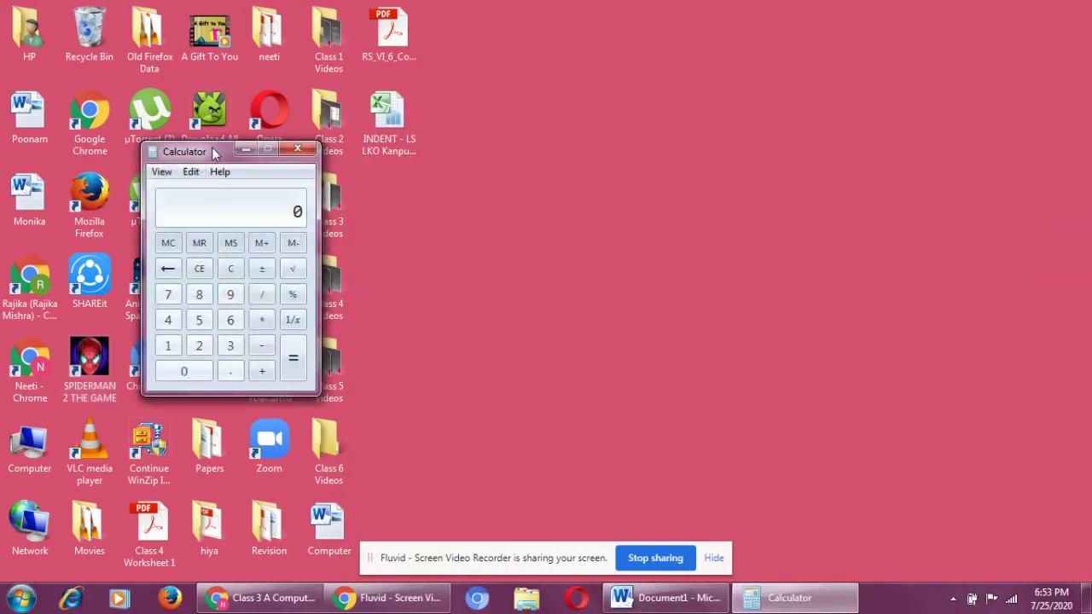
pyautogui.moveTo(213, 152); pyautogui.dragTo(574, 76)
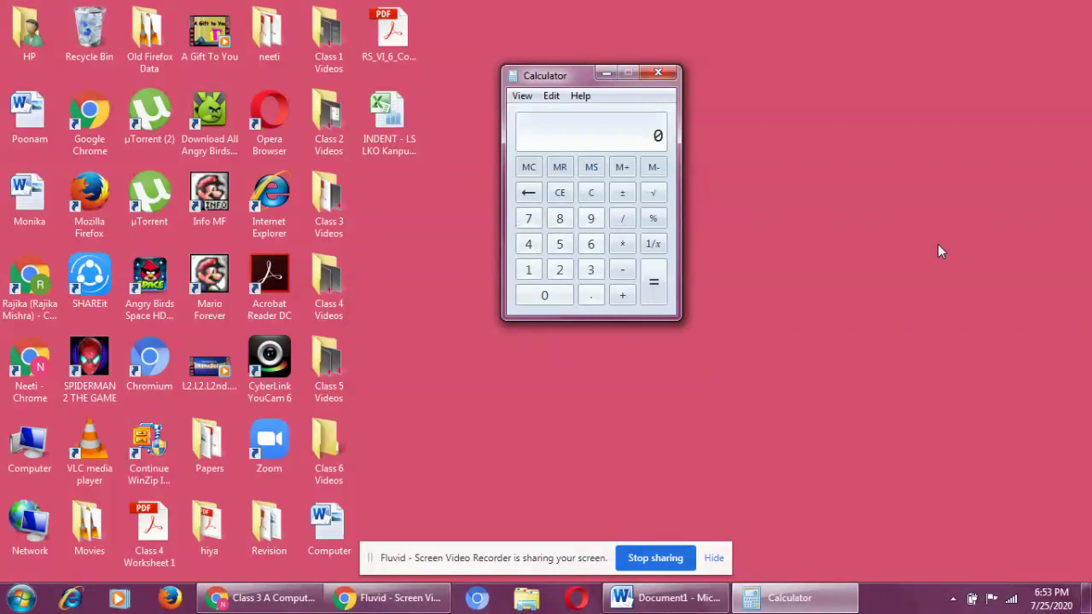
# Step: Enter 75 + 45 and work out the sum, showing 120
pyautogui.write('75')
pyautogui.press('+')
pyautogui.write('45')
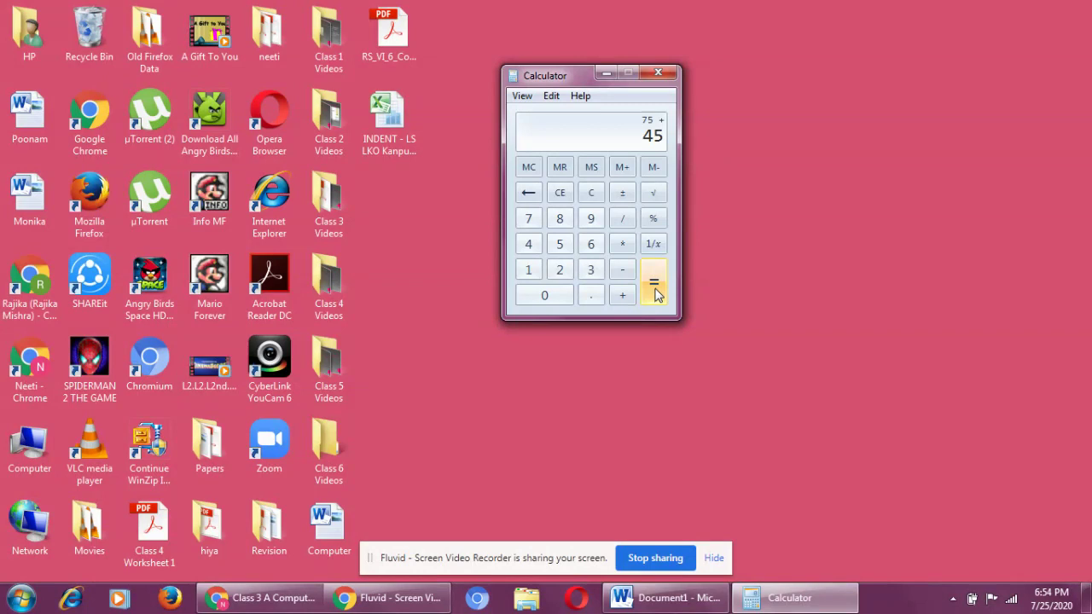
pyautogui.click(654, 293)
# Step: Clear the display and compute 79 − 52 = 27, correcting the mistyped 532 to 52
pyautogui.click(589, 197)
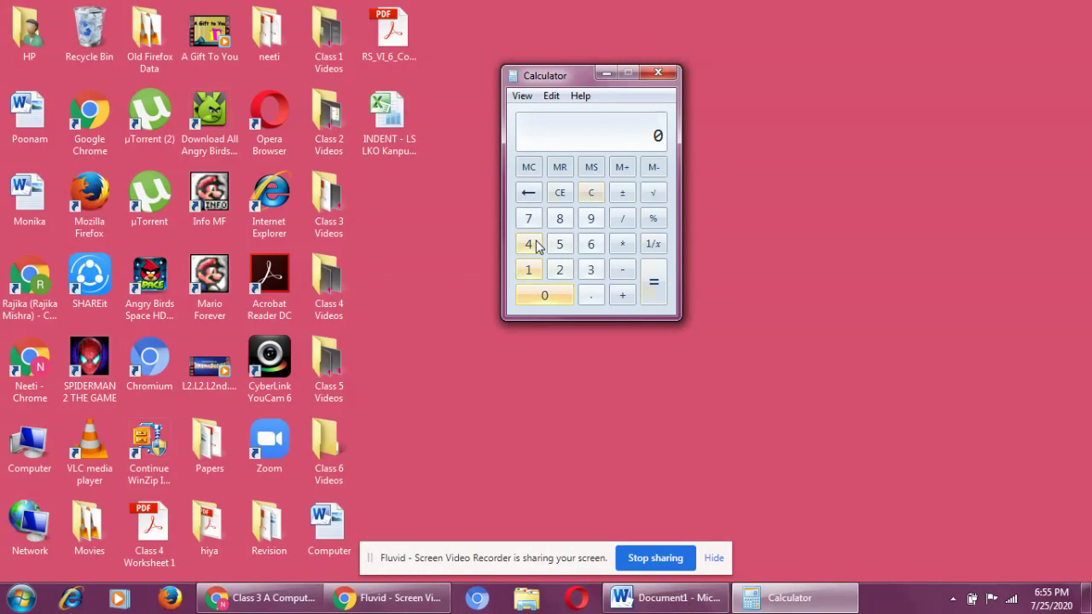
pyautogui.press('7')
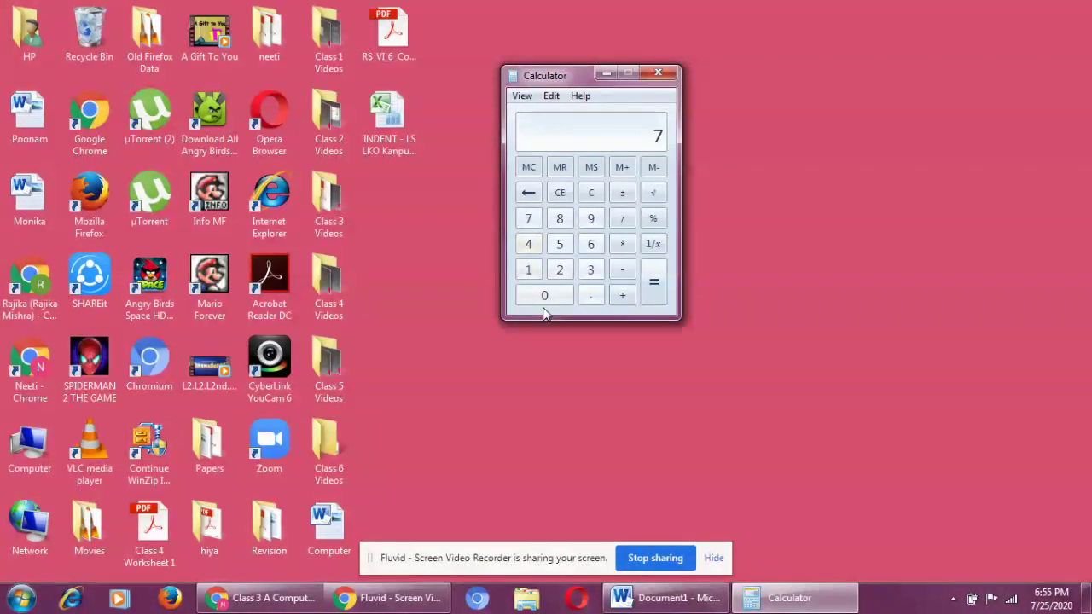
pyautogui.press('9')
pyautogui.press('-')
pyautogui.press('5')
pyautogui.press('3')
pyautogui.press('2')
pyautogui.press('BackSpace')
pyautogui.press('BackSpace')
pyautogui.press('2')
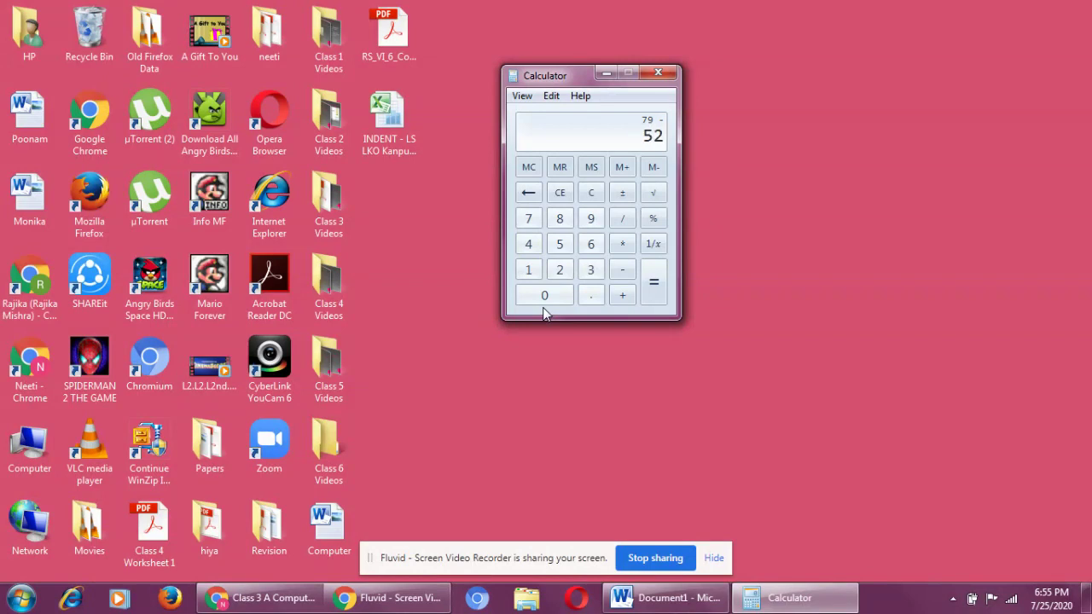
pyautogui.click(655, 288)
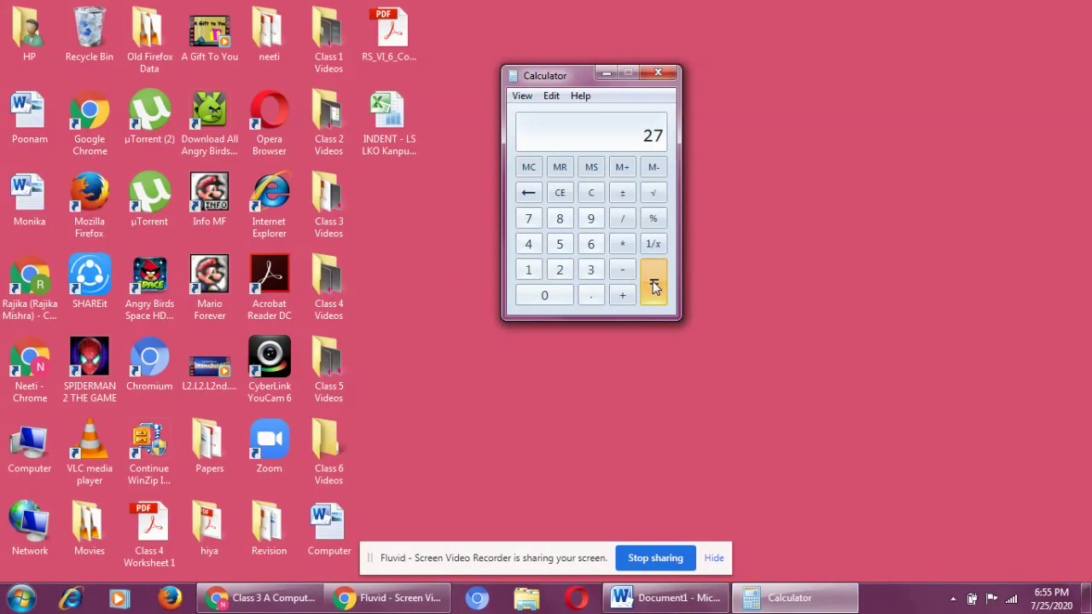